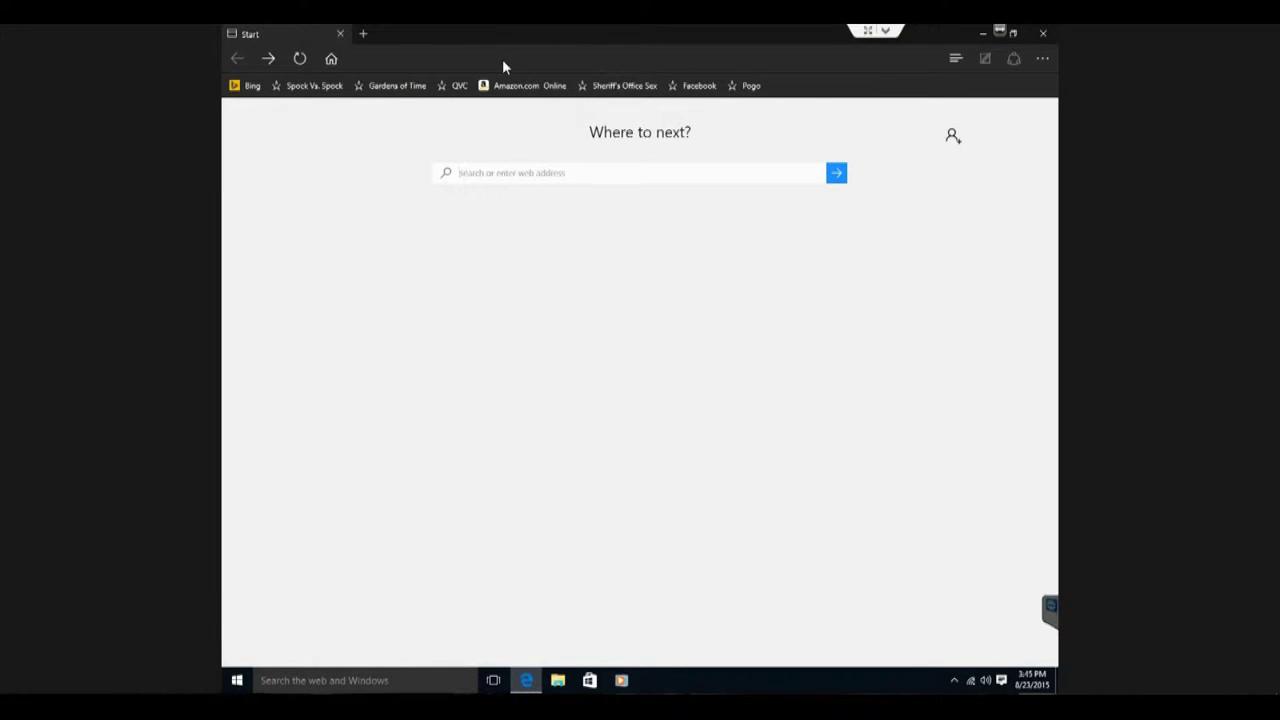
# Go to the Brother support website at support.brother.com
pyautogui.click(535, 170)
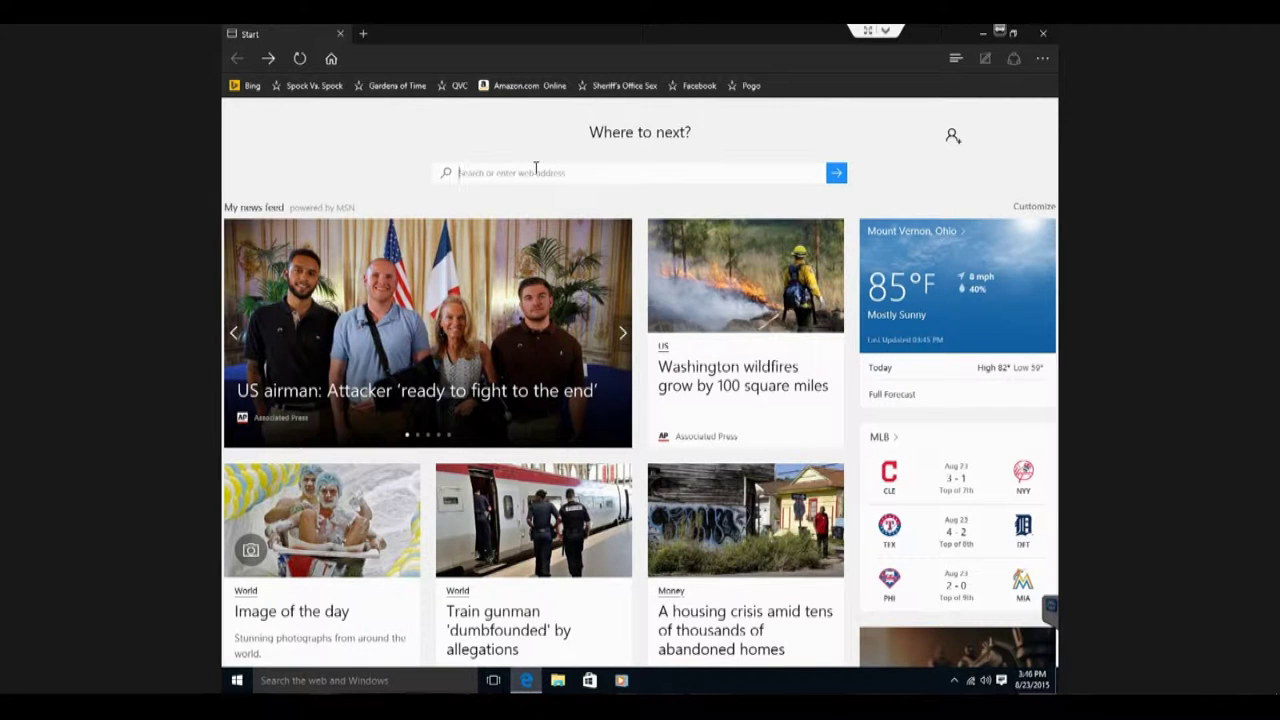
pyautogui.write('support')
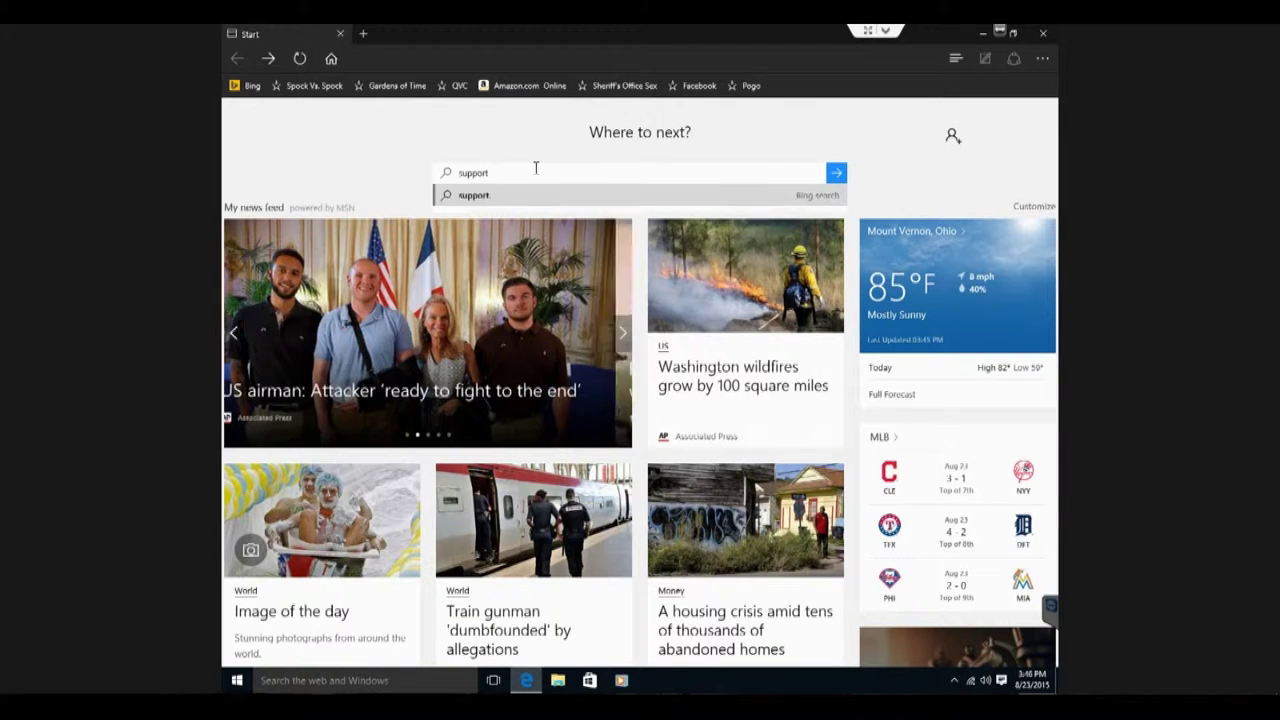
pyautogui.write('.brother.com')
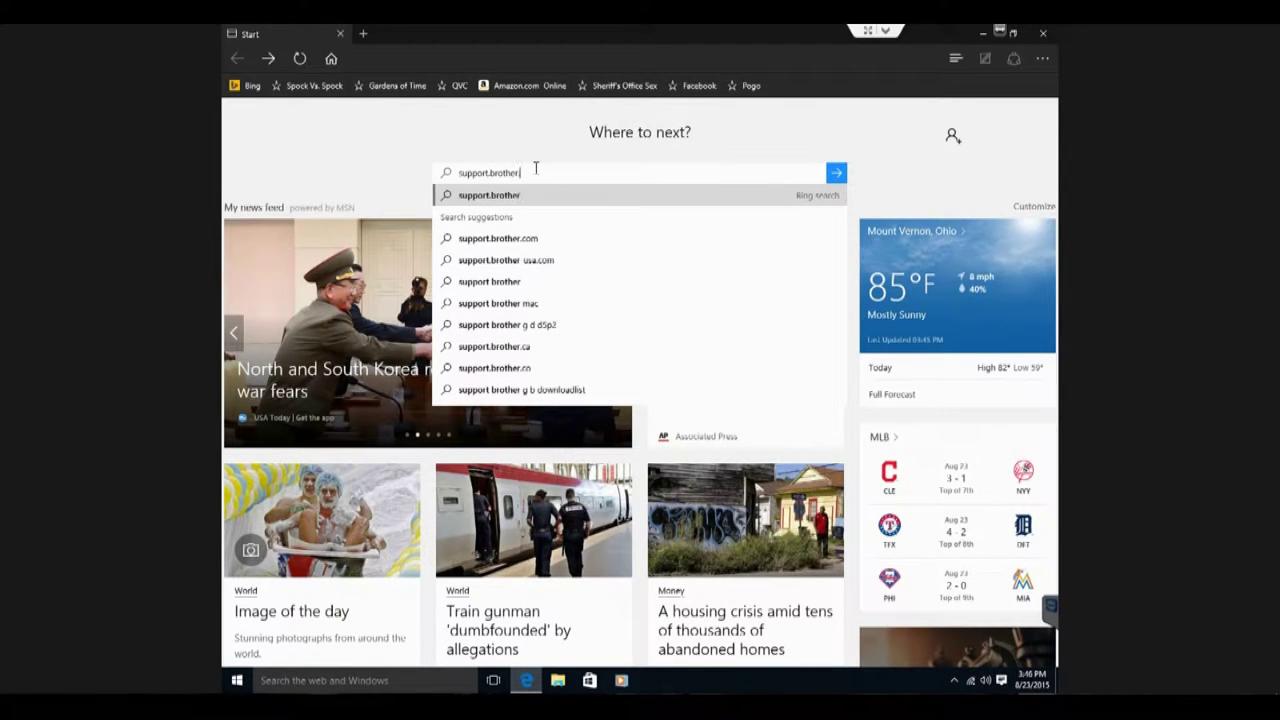
pyautogui.press('Return')
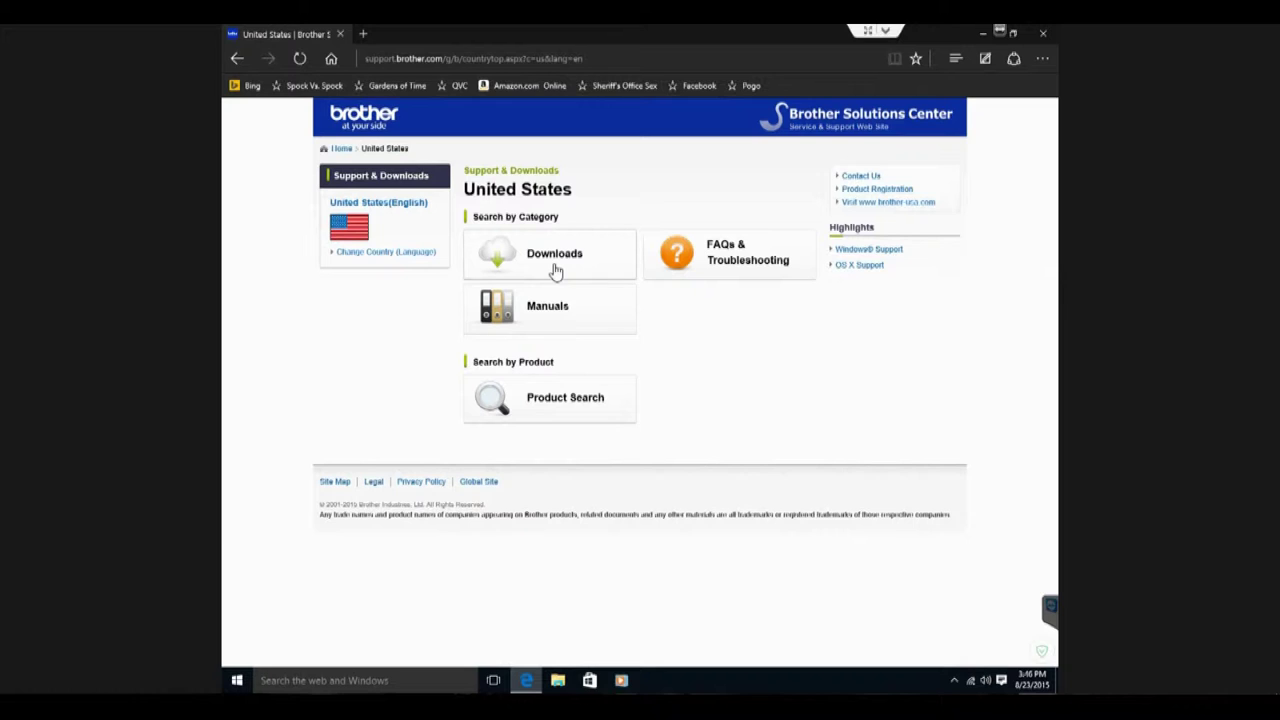
# Open the downloads section for the Inkjet Fax / MFC / DCP product category
pyautogui.click(556, 272)
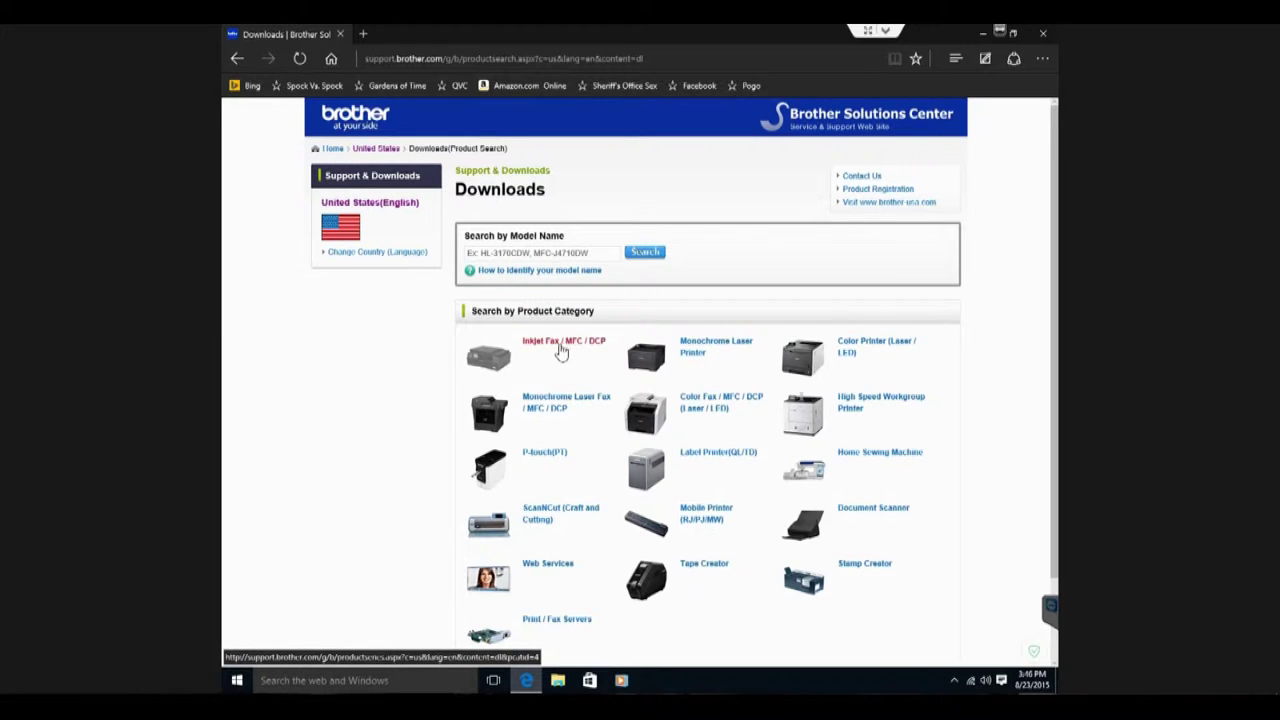
pyautogui.click(555, 349)
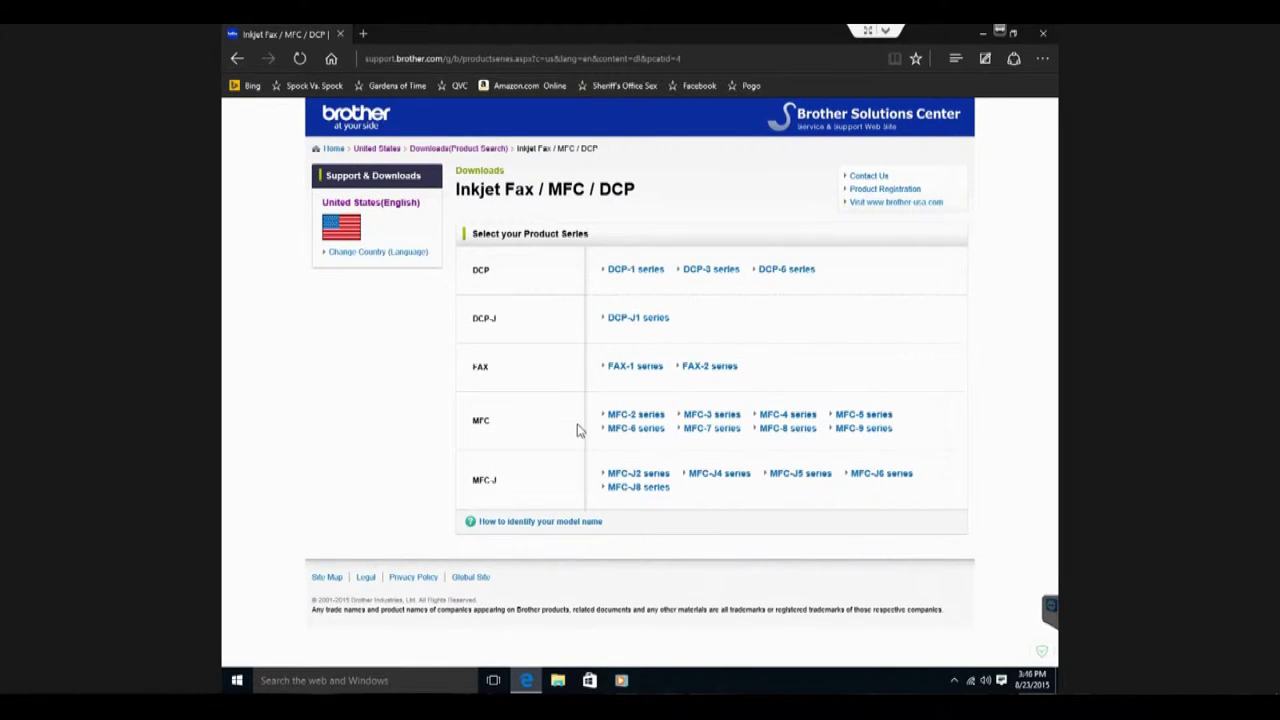
# Look through the MFC-4, MFC-7, MFC-5 and MFC-6 series for the printer's model
pyautogui.click(788, 417)
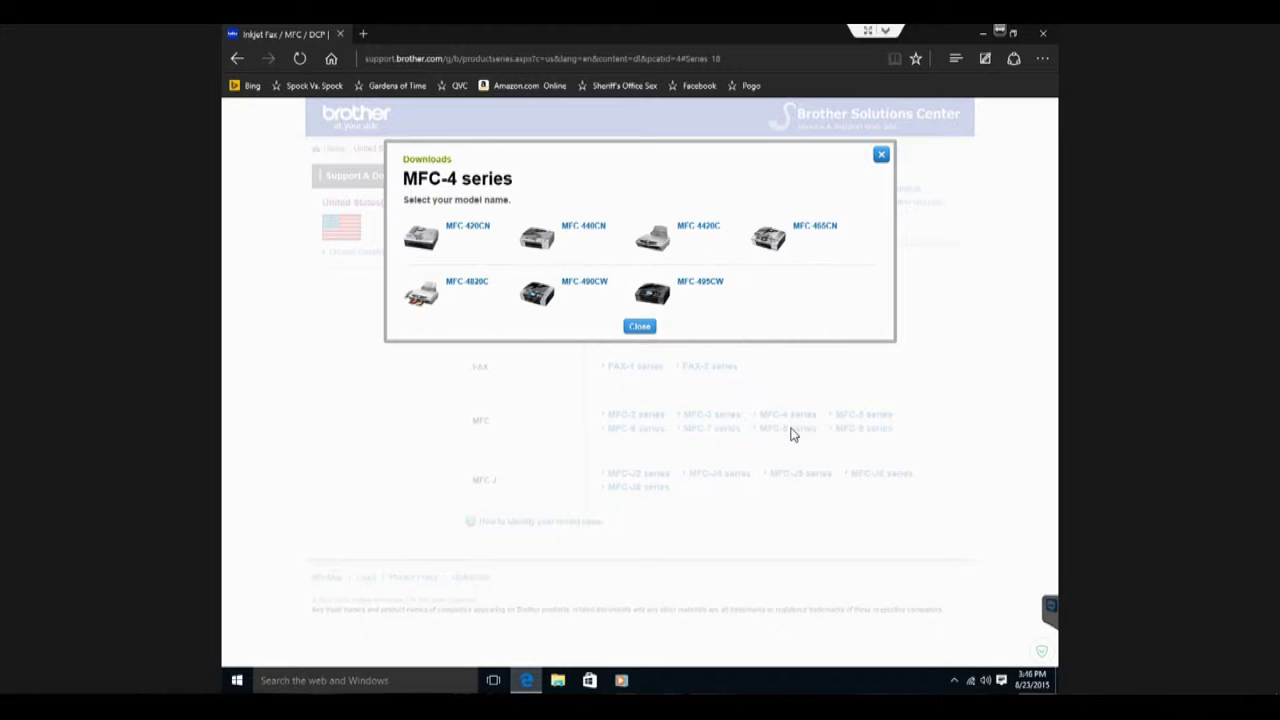
pyautogui.click(642, 328)
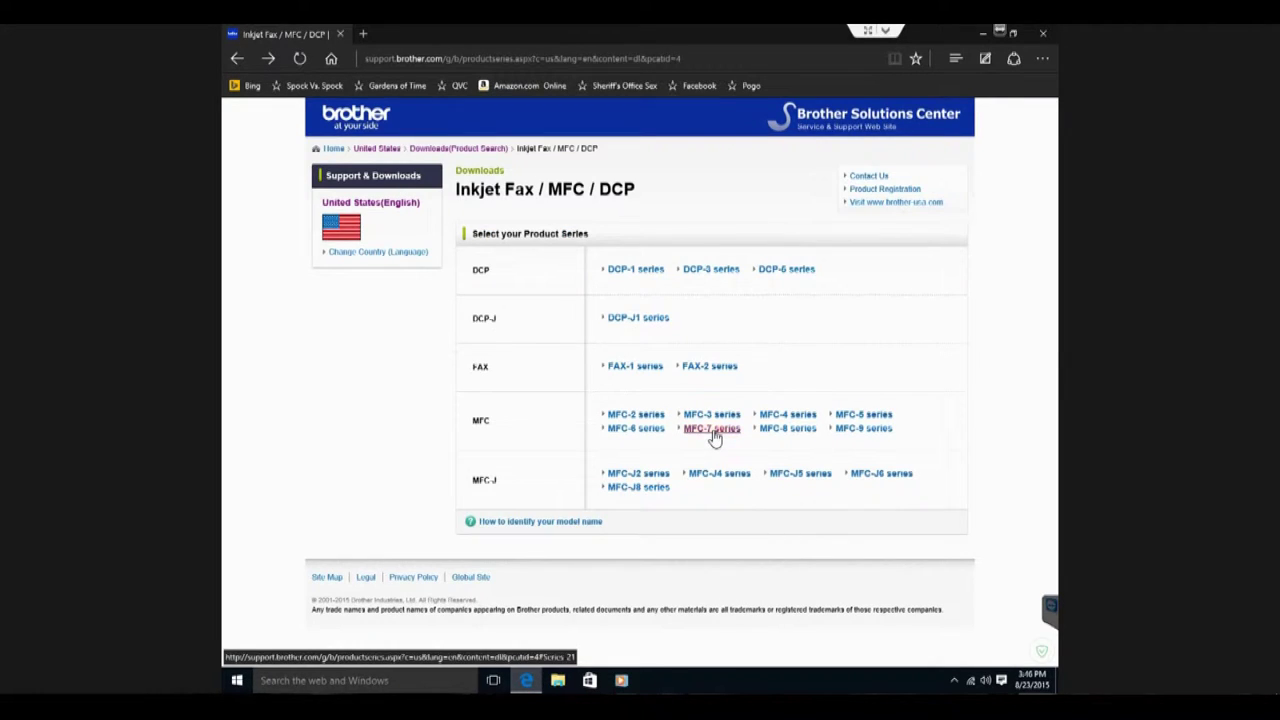
pyautogui.click(712, 430)
pyautogui.click(645, 278)
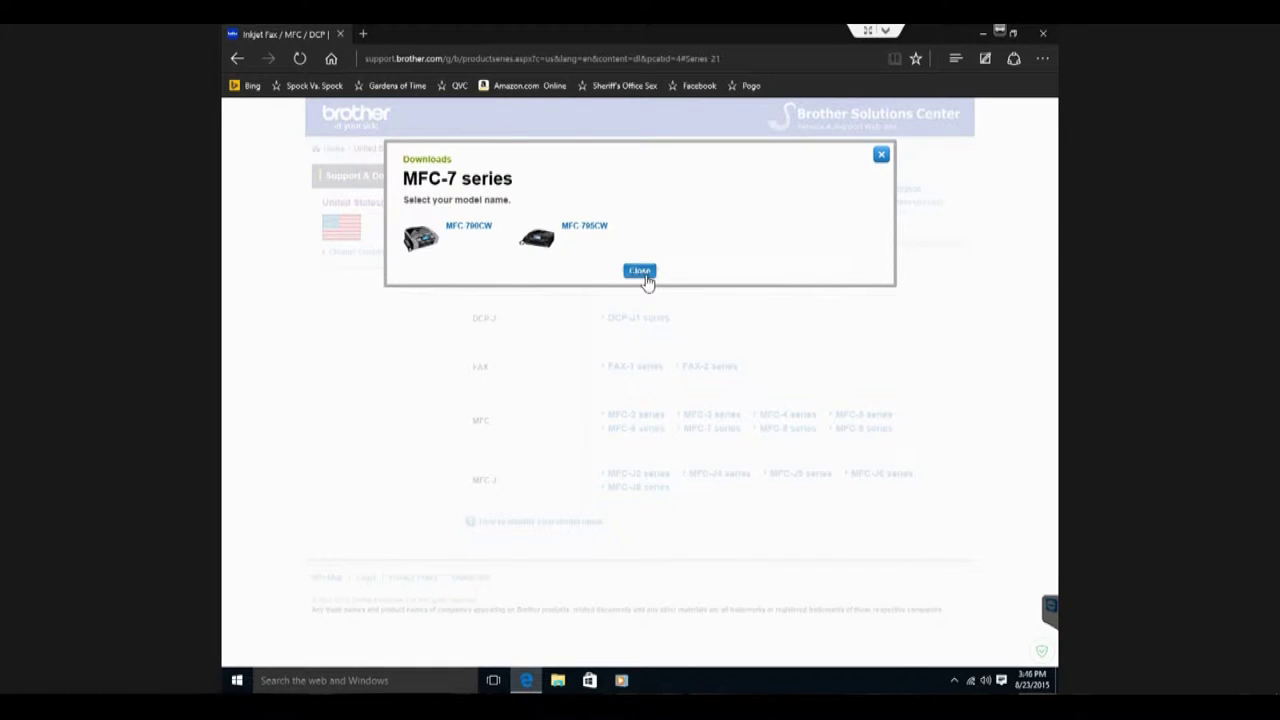
pyautogui.click(862, 414)
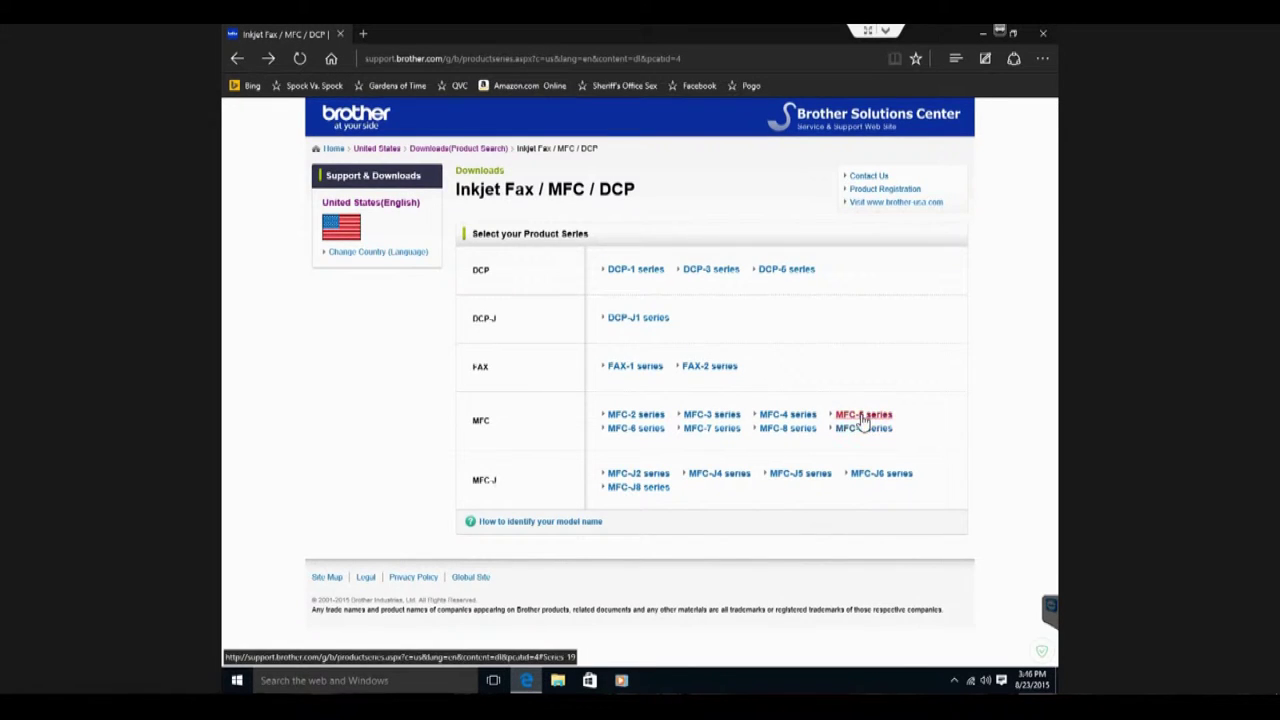
pyautogui.click(639, 431)
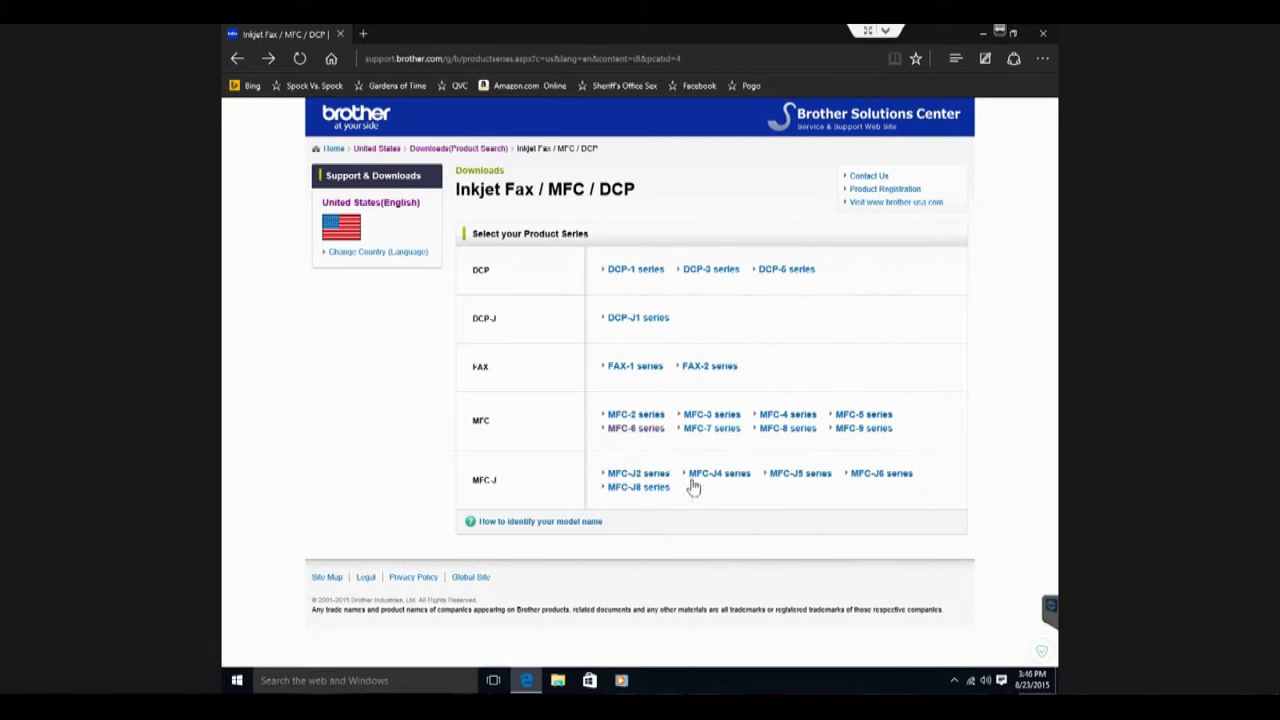
# Select the MFC-J470DW from the MFC-J4 series and list its downloads for Windows 8.1 (64-bit)
pyautogui.click(733, 478)
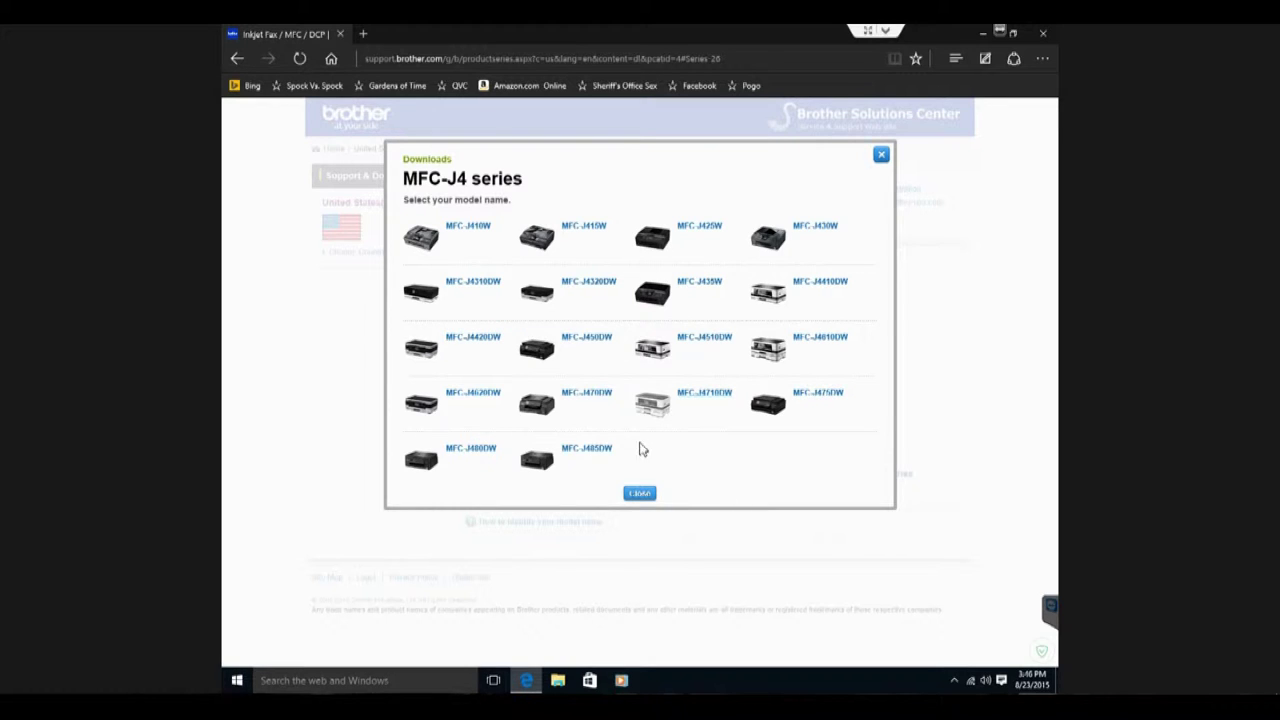
pyautogui.click(540, 404)
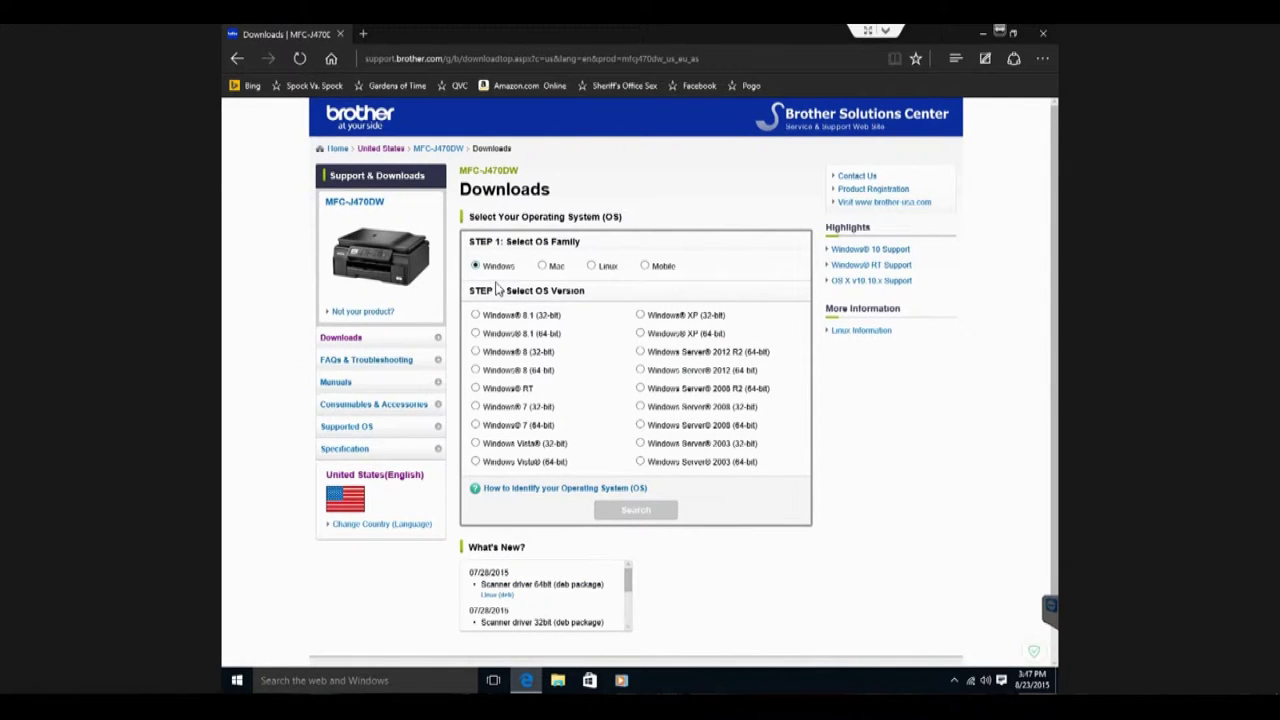
pyautogui.click(476, 334)
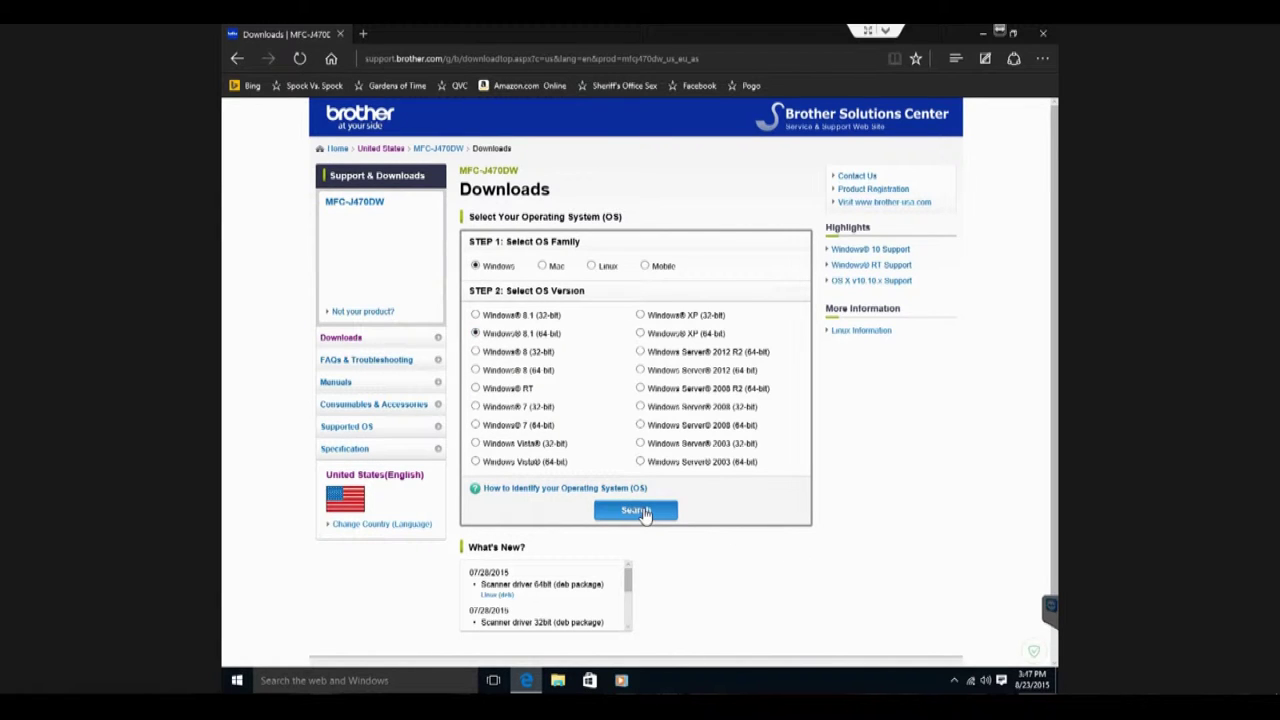
pyautogui.click(640, 511)
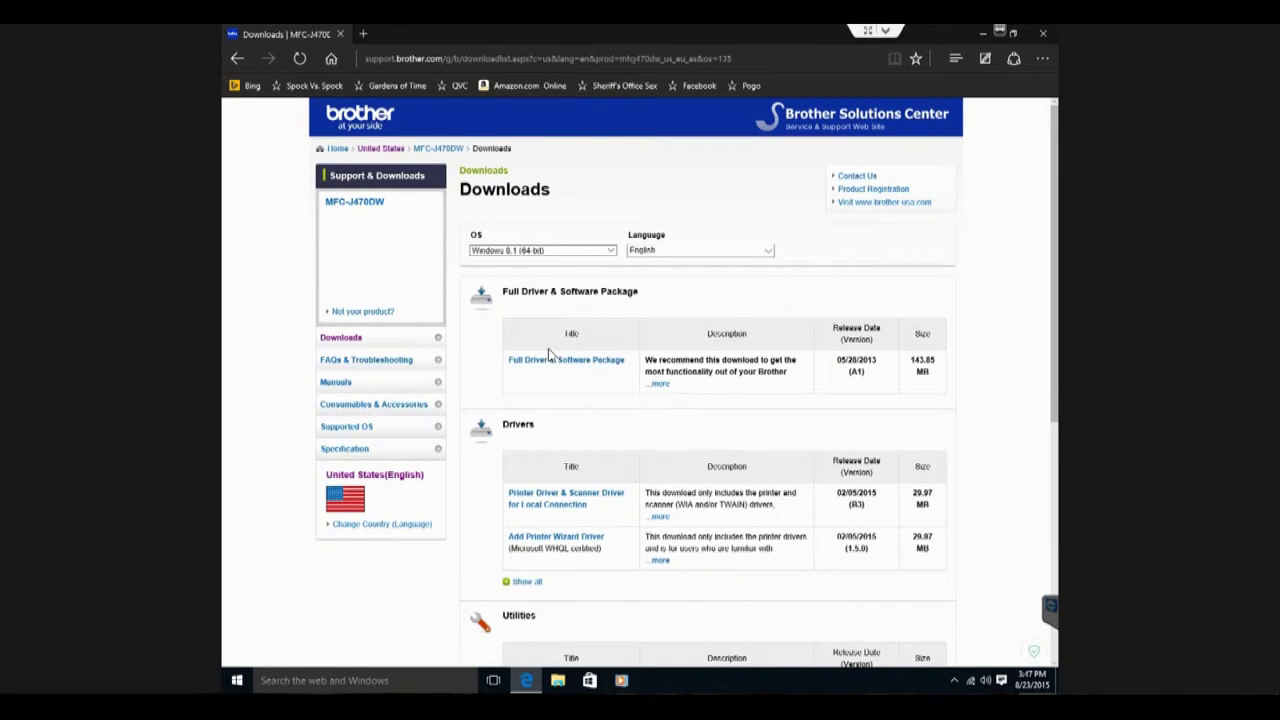
# Download the Full Driver & Software Package, agreeing to its End-User License Agreement
pyautogui.click(551, 362)
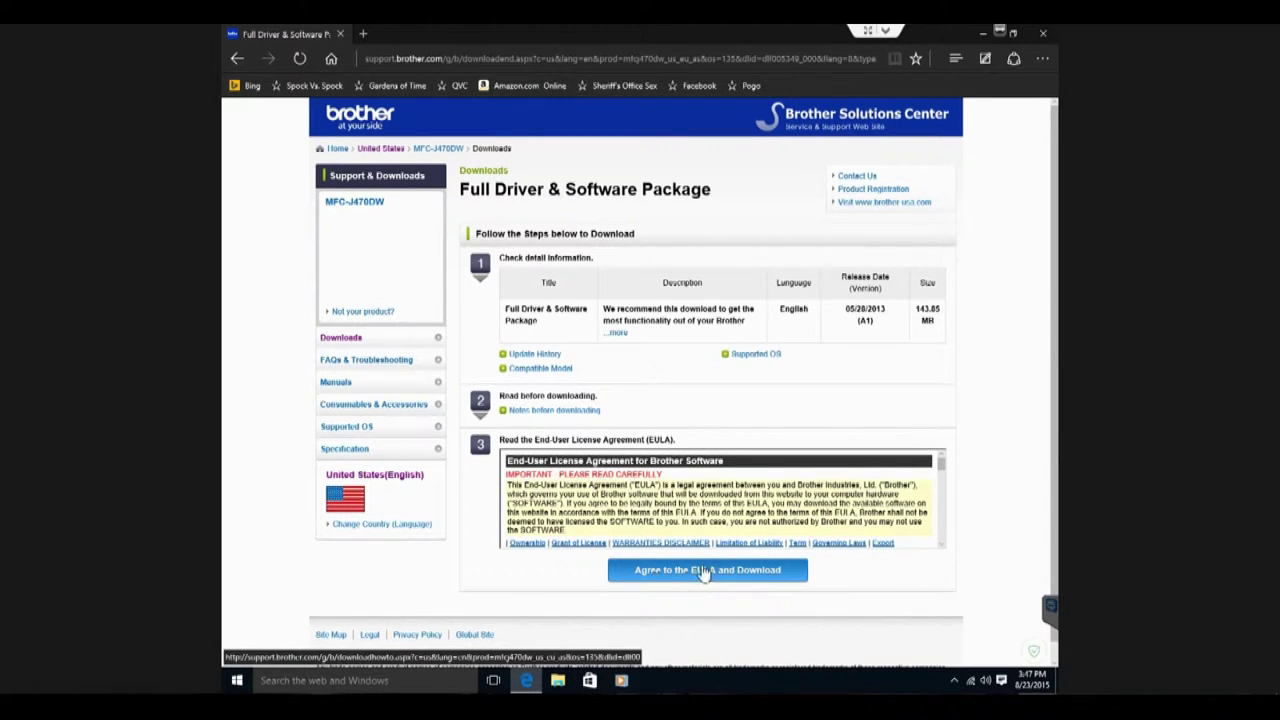
pyautogui.scroll(-10, 870, 488)
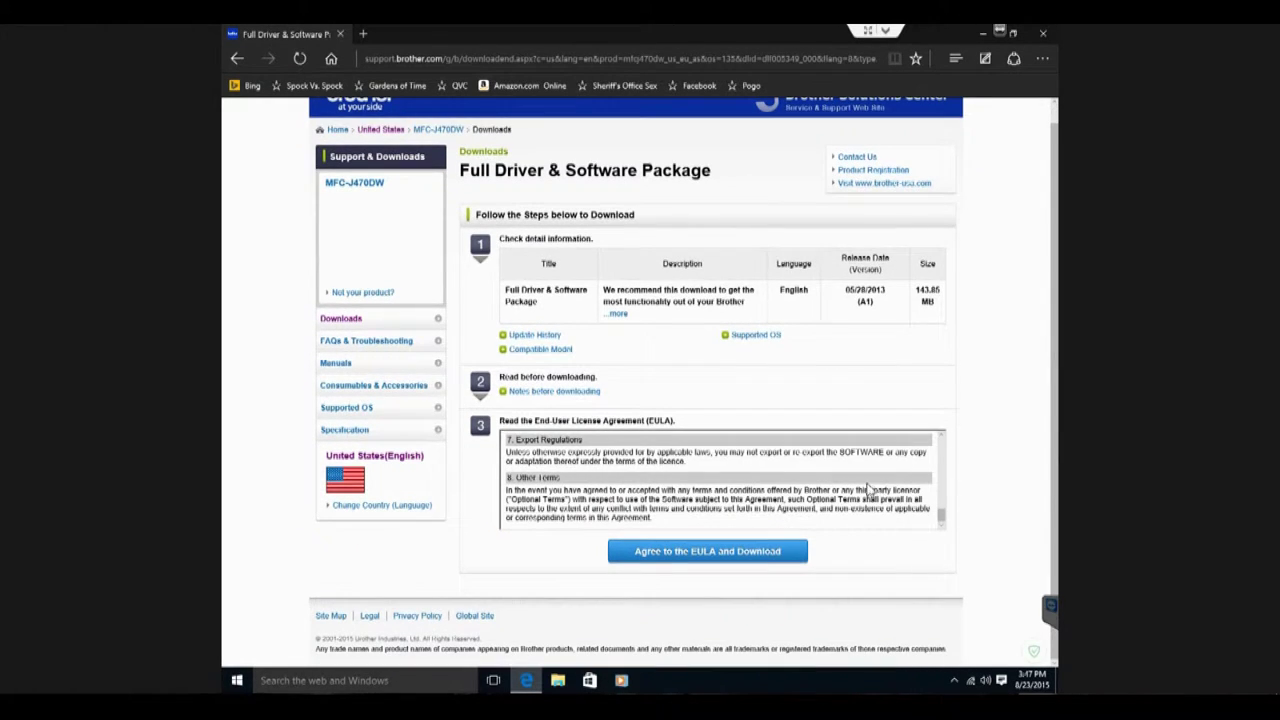
pyautogui.click(765, 558)
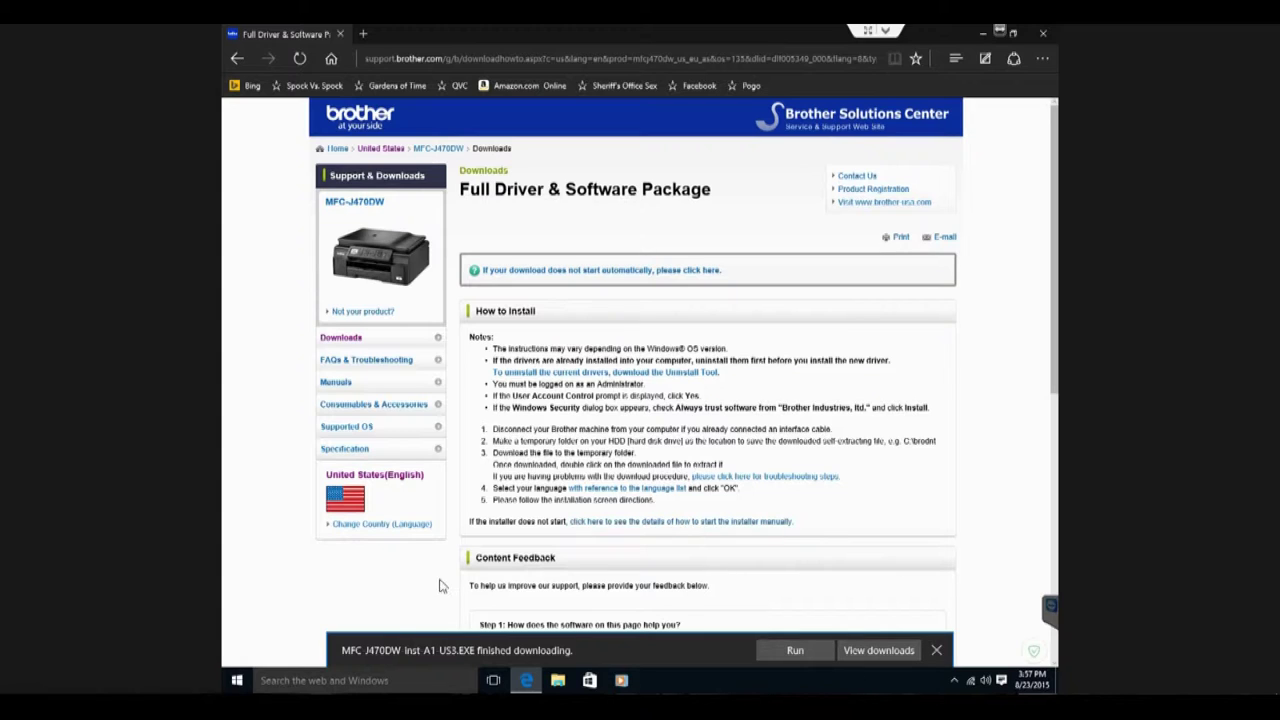
# Run the downloaded installer using compatibility settings and allow it to make changes to the PC
pyautogui.click(795, 651)
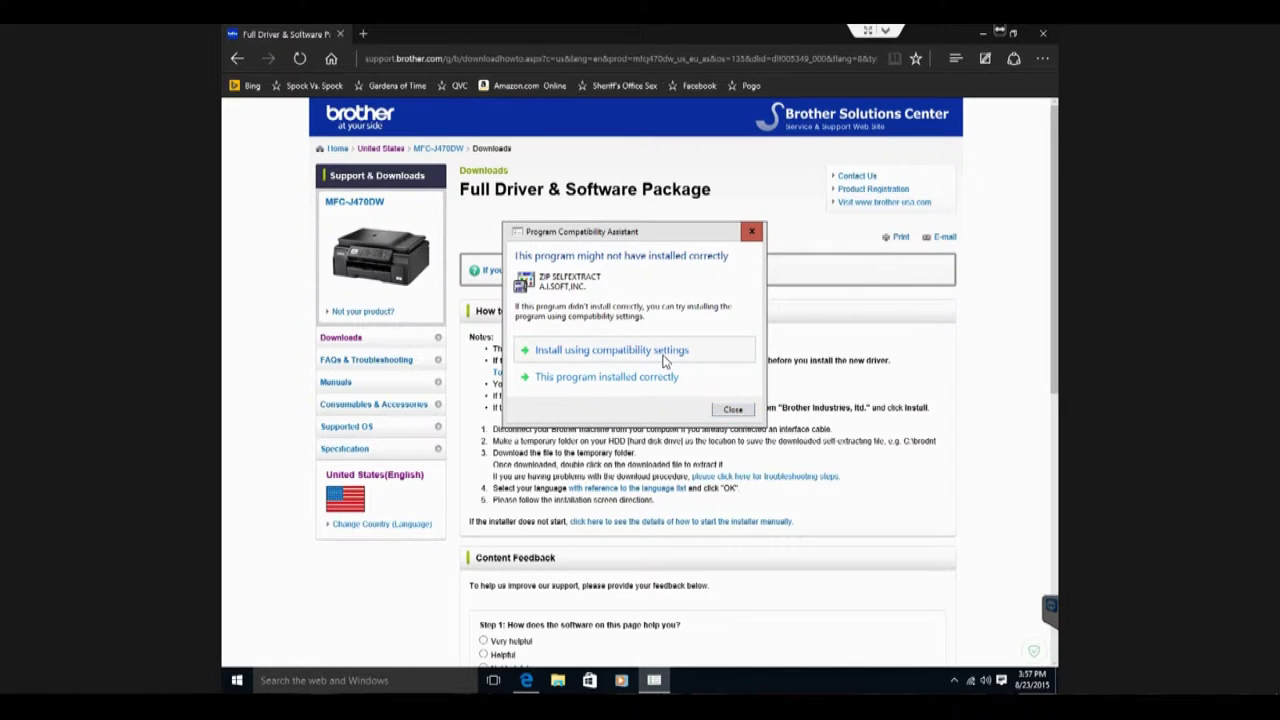
pyautogui.click(669, 351)
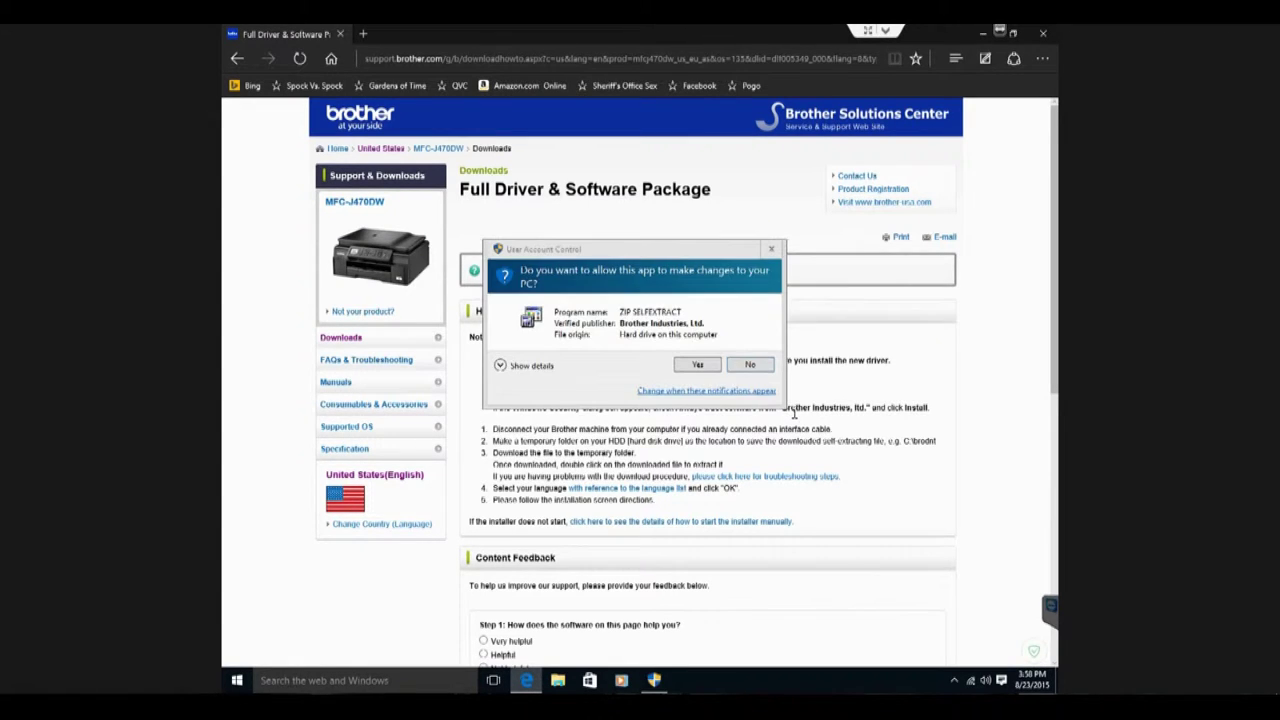
pyautogui.click(700, 365)
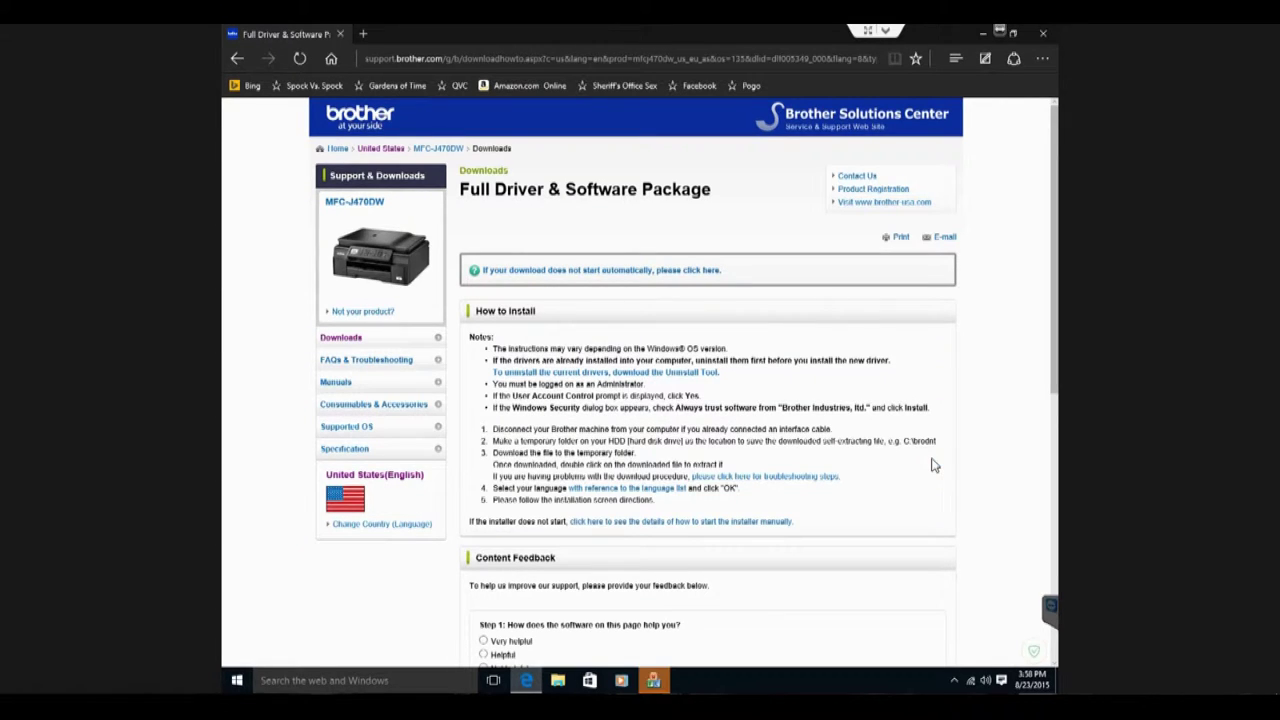
# Confirm English (United States) as the installation language and accept the Brother license agreement, dismissing the antivirus advertisement
pyautogui.click(655, 681)
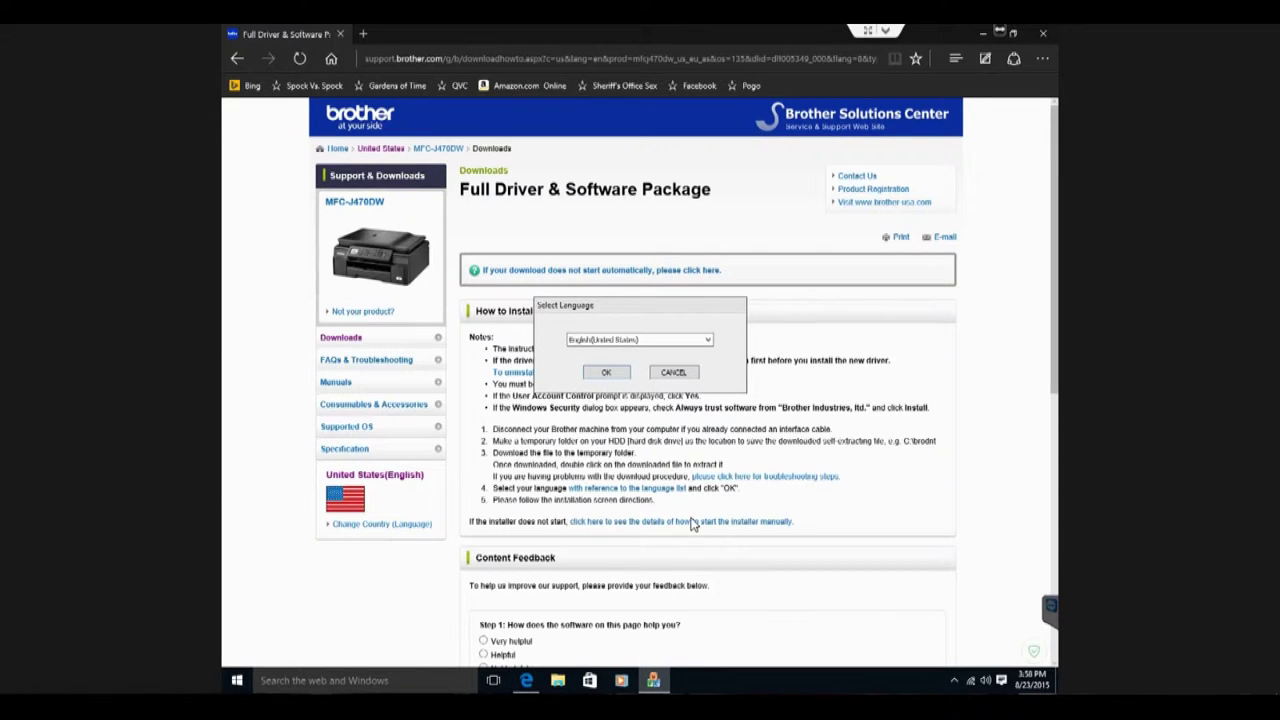
pyautogui.click(606, 373)
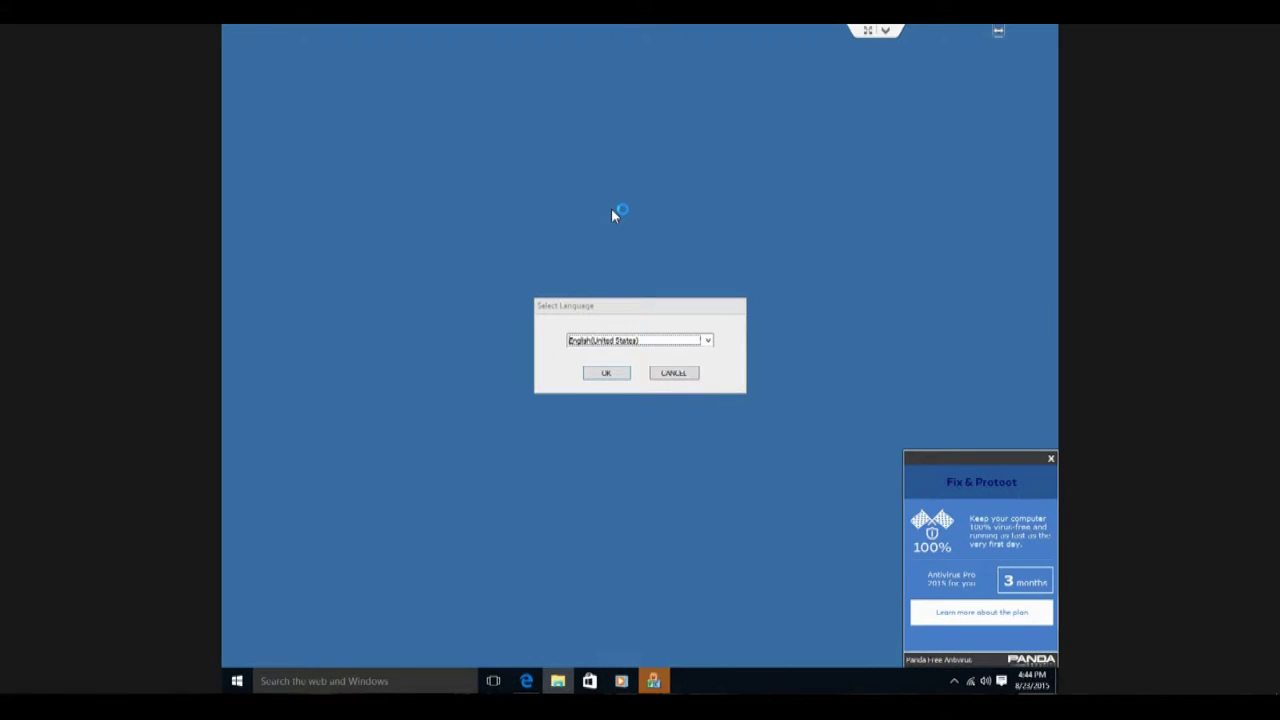
pyautogui.click(1051, 460)
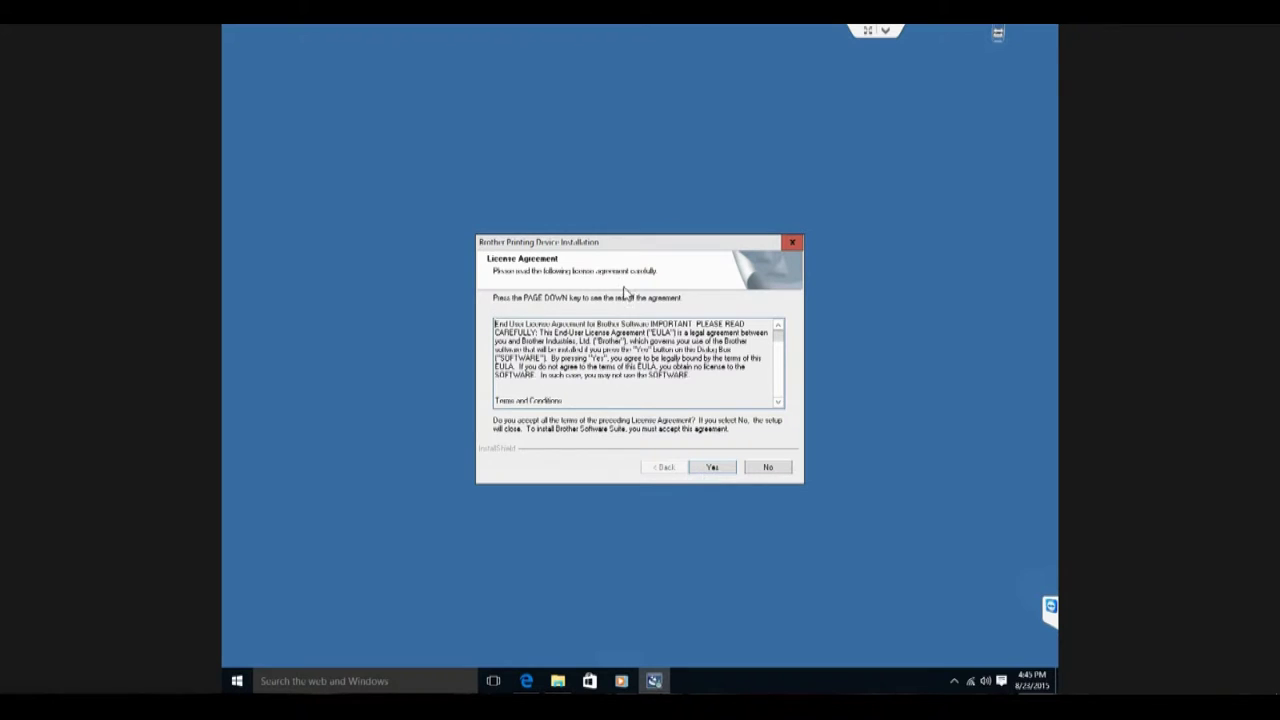
pyautogui.click(714, 470)
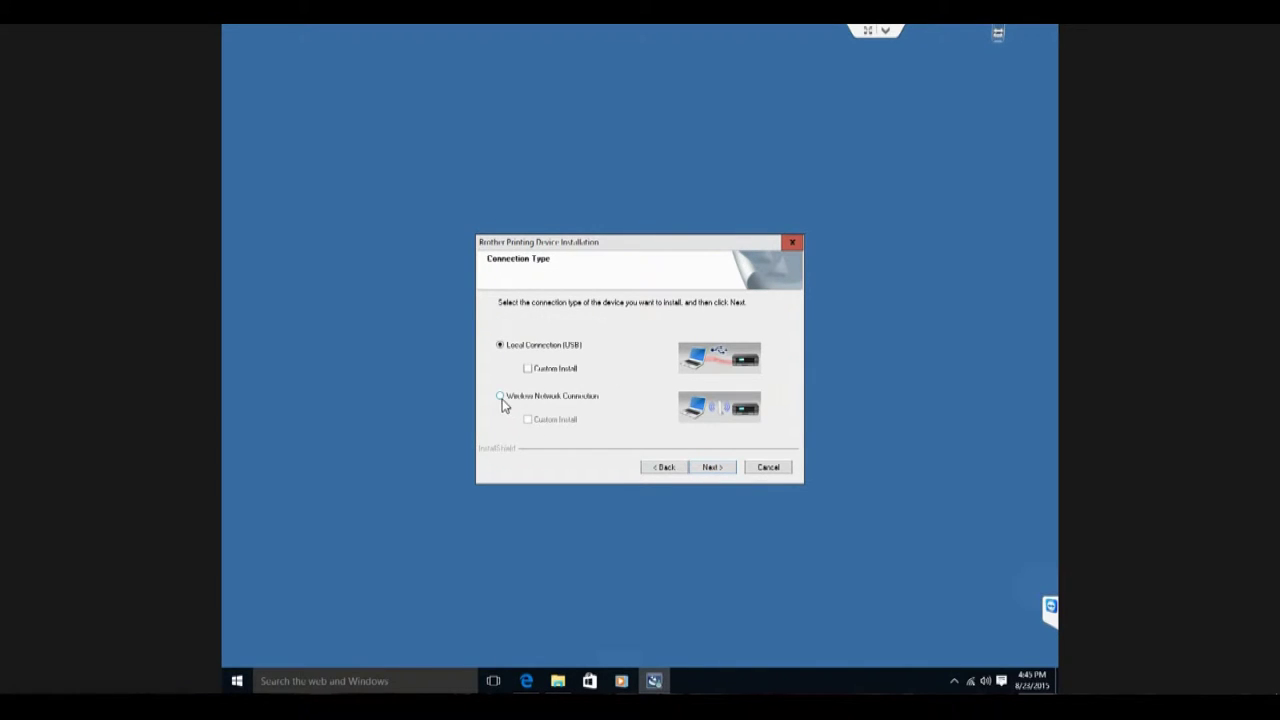
# Choose Wireless Network Connection without custom install and let the installer change the firewall port settings to enable network connection
pyautogui.click(501, 397)
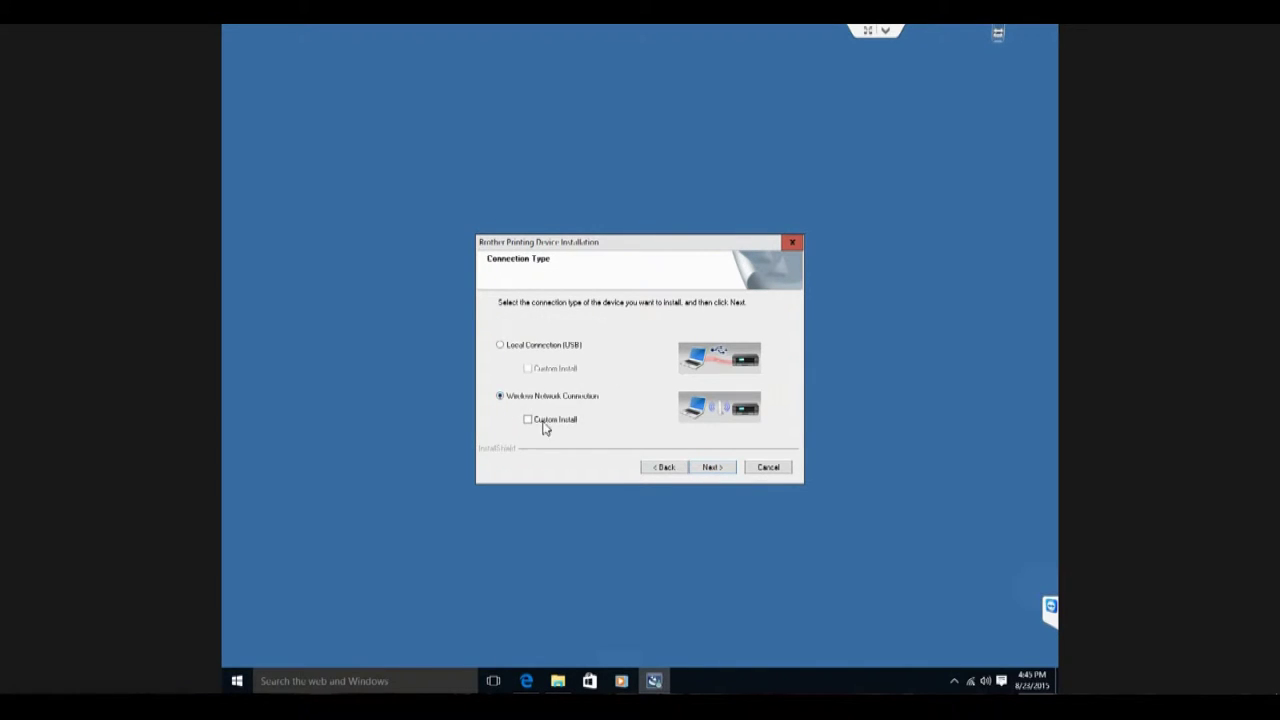
pyautogui.click(711, 468)
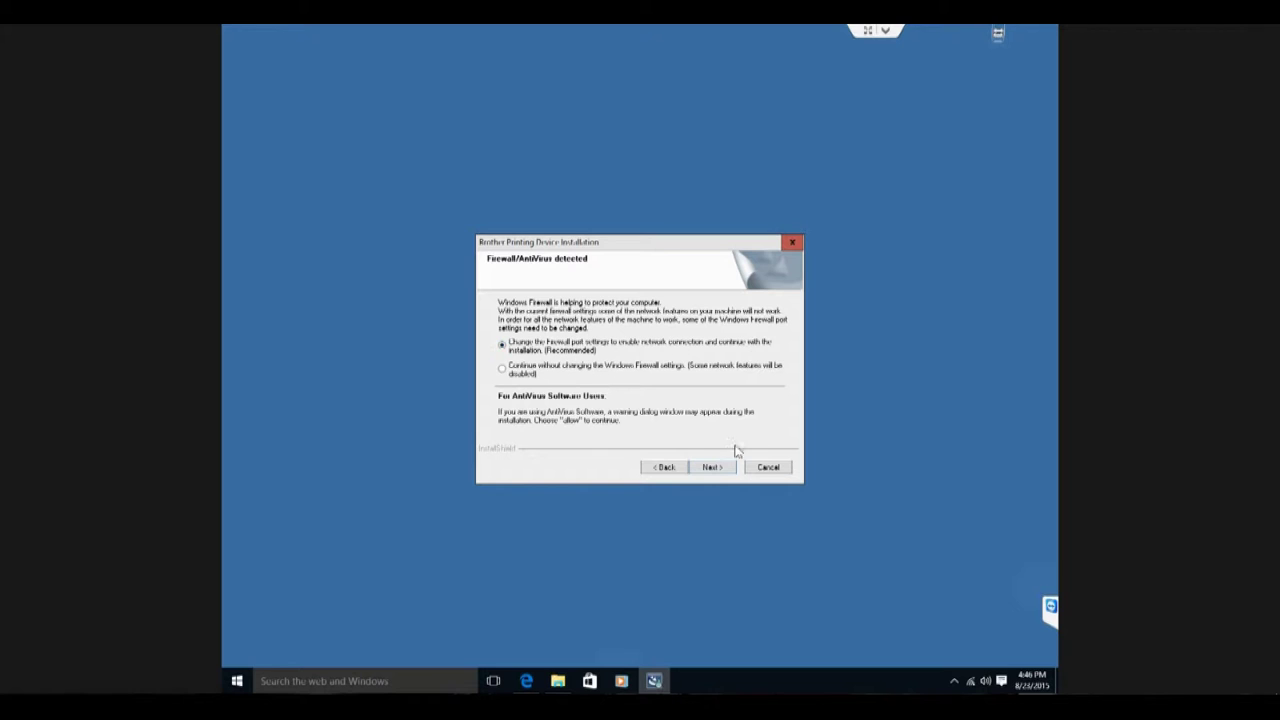
pyautogui.click(711, 467)
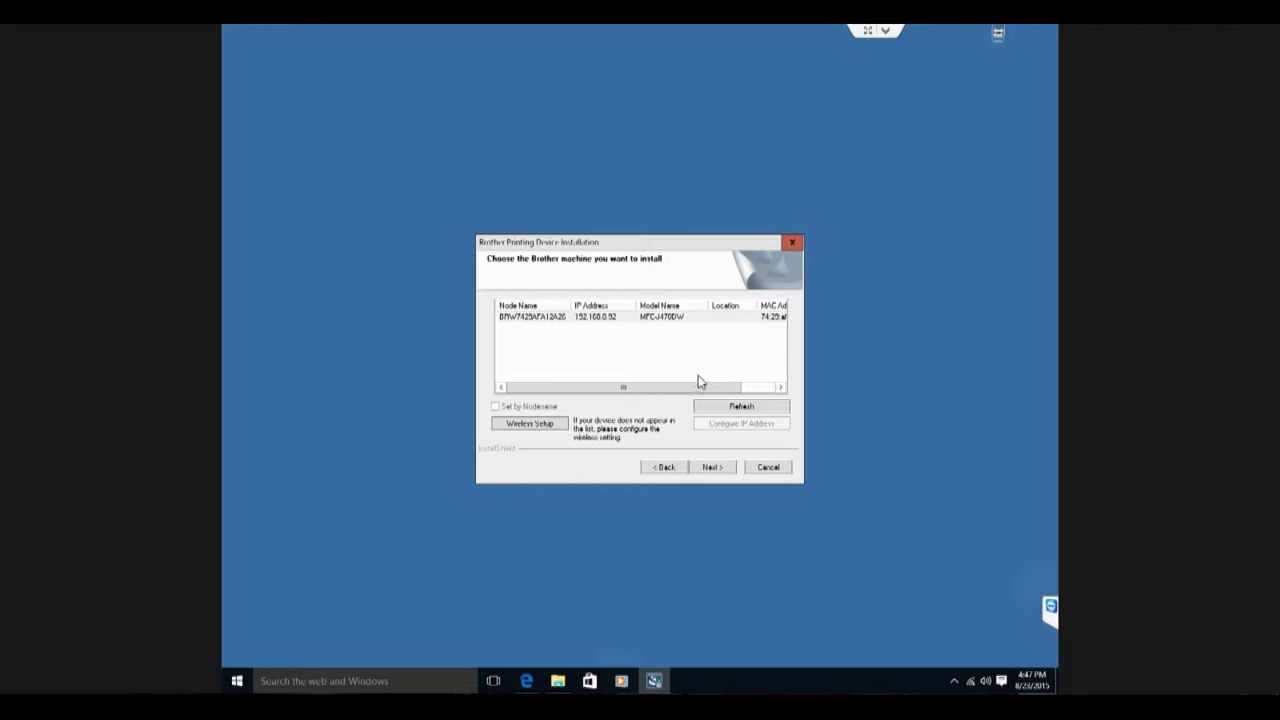
# Select the MFC-J470DW in the list of Brother machines to install
pyautogui.moveTo(650, 388); pyautogui.dragTo(540, 392)
pyautogui.click(528, 319)
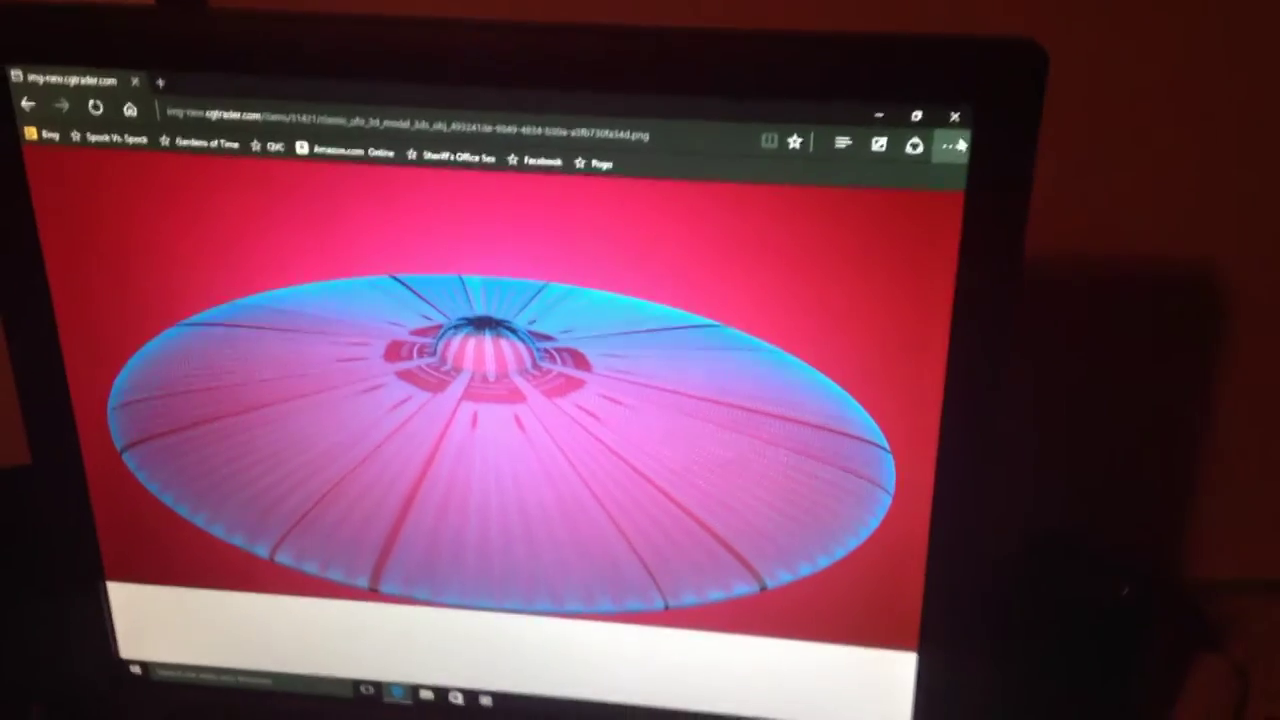
# Print one portrait copy of the UFO image open in the browser on the Brother MFC-J470DW printer
pyautogui.click(971, 177)
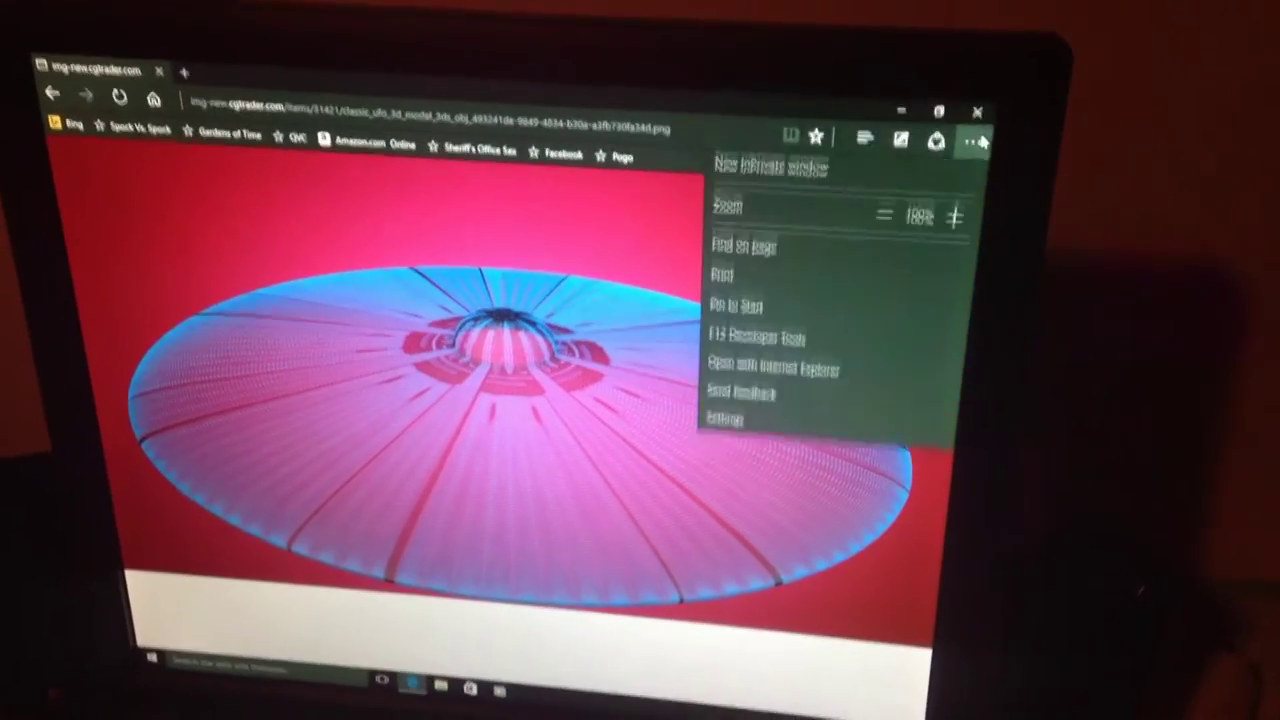
pyautogui.click(830, 256)
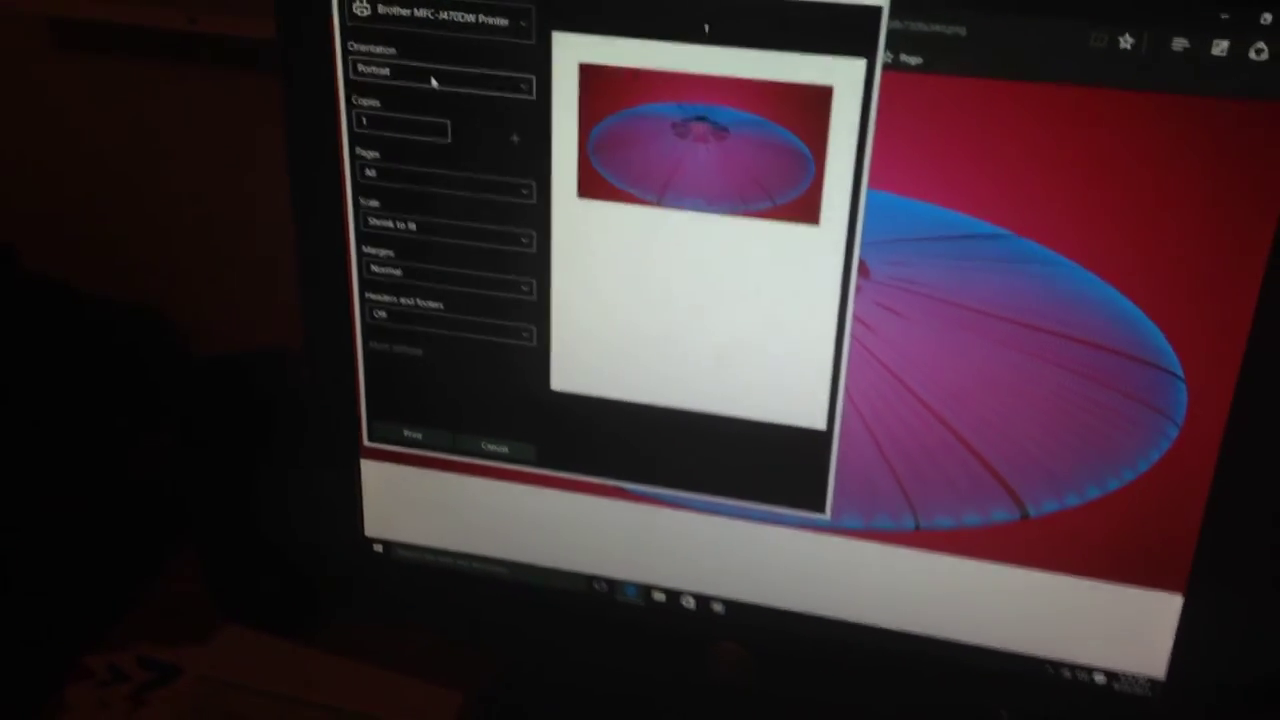
pyautogui.click(396, 411)
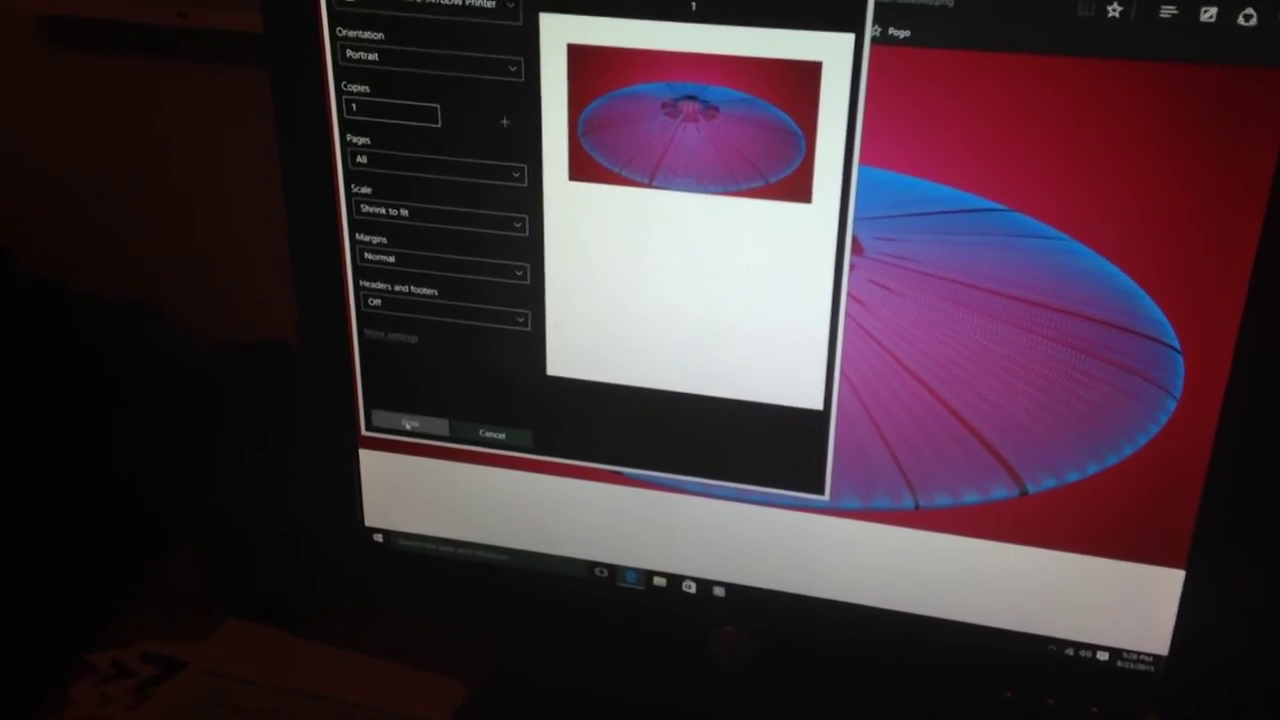